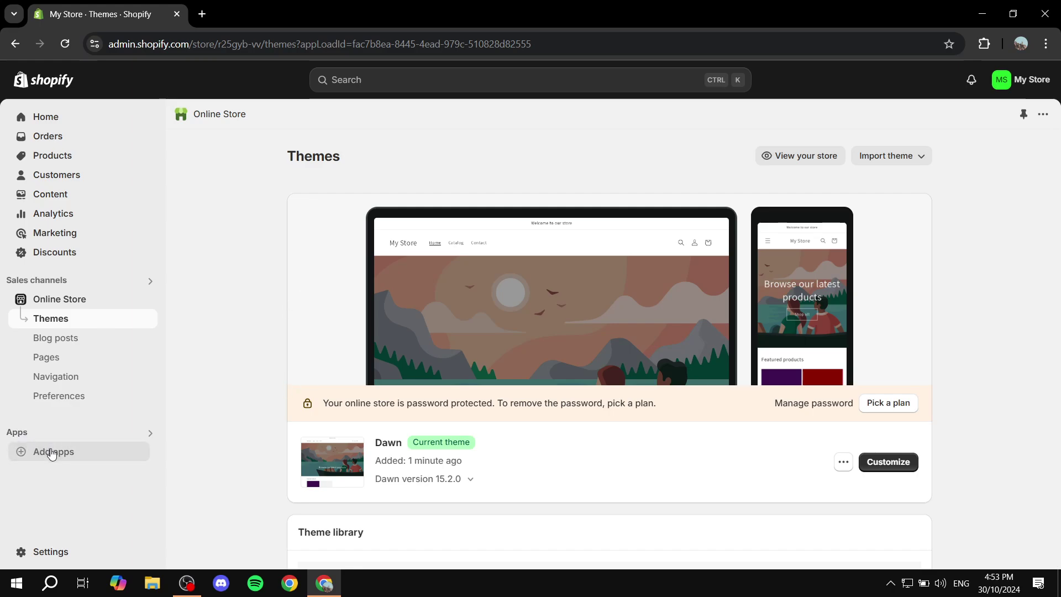
Step: Bring up the store's recommended apps from the sidebar
left_click(49, 451)
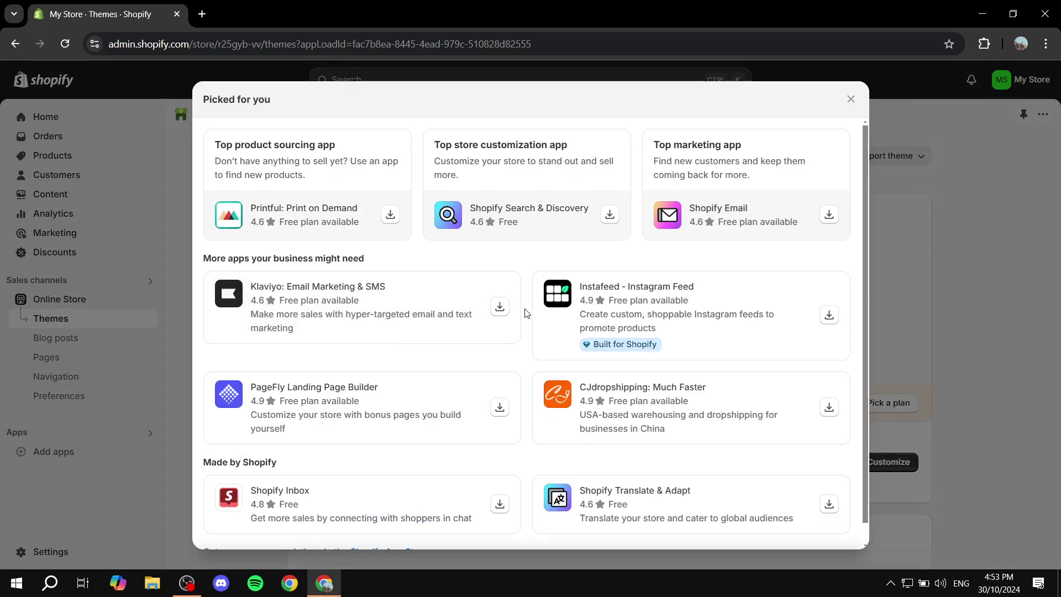
scroll(509, 338, "down", 1)
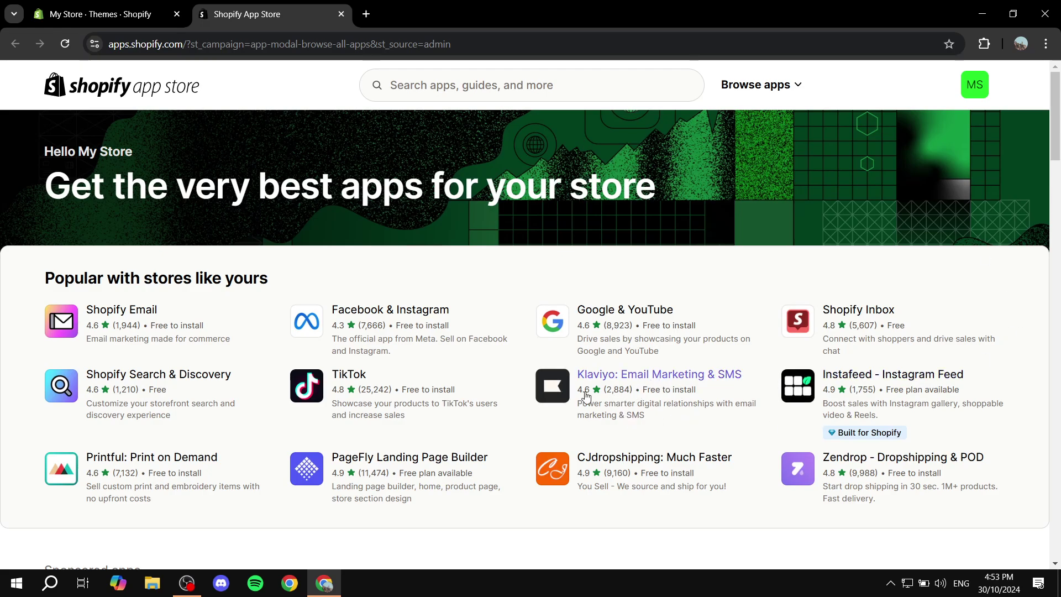
scroll(667, 388, "down", 4)
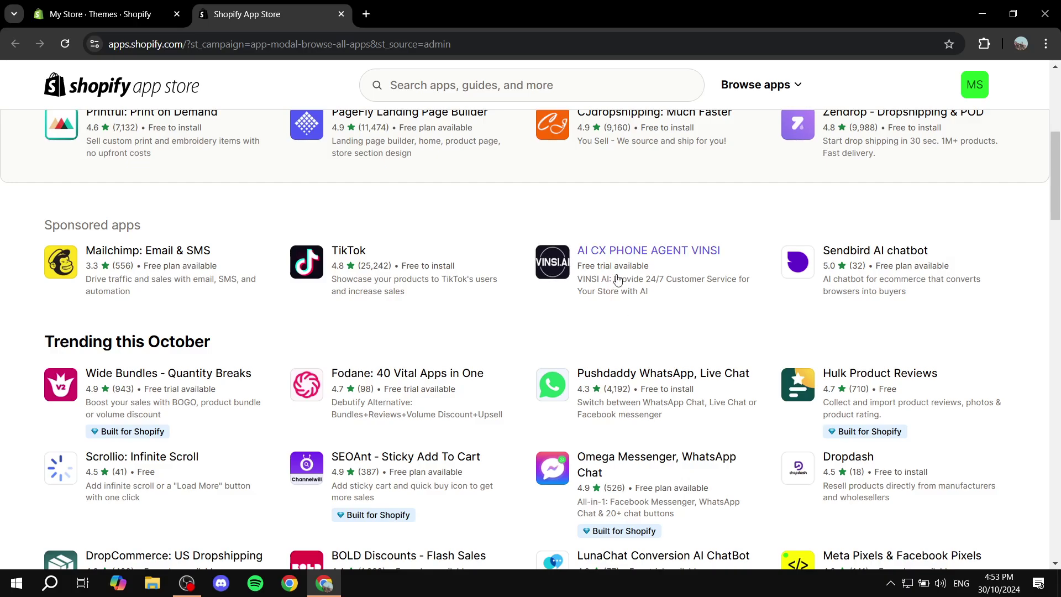
scroll(529, 304, "up", 5)
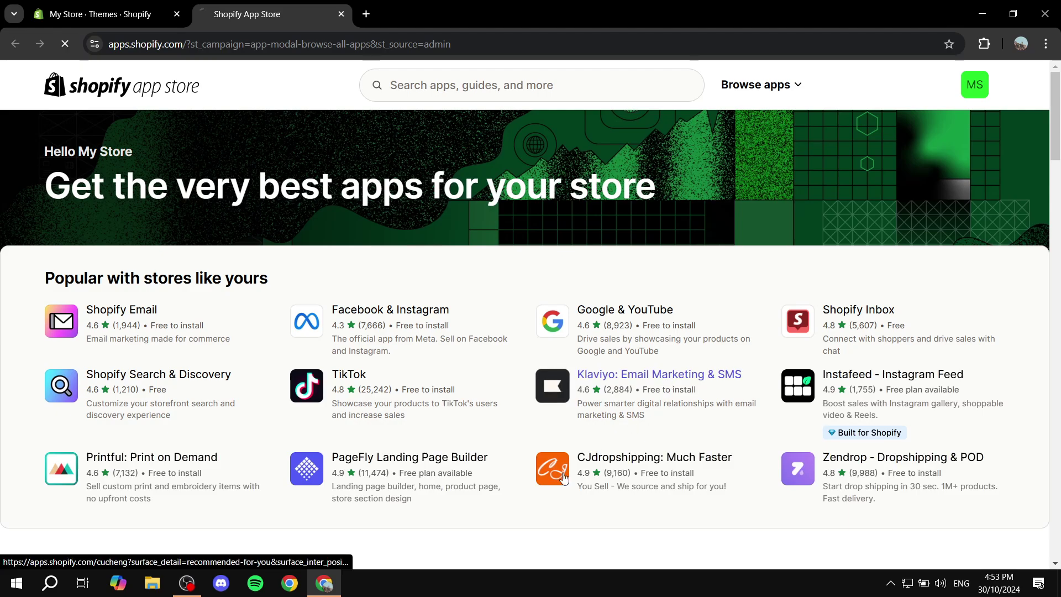
Step: Install Klaviyo: Email Marketing & SMS on the store and log in to an existing Klaviyo account
left_click(668, 382)
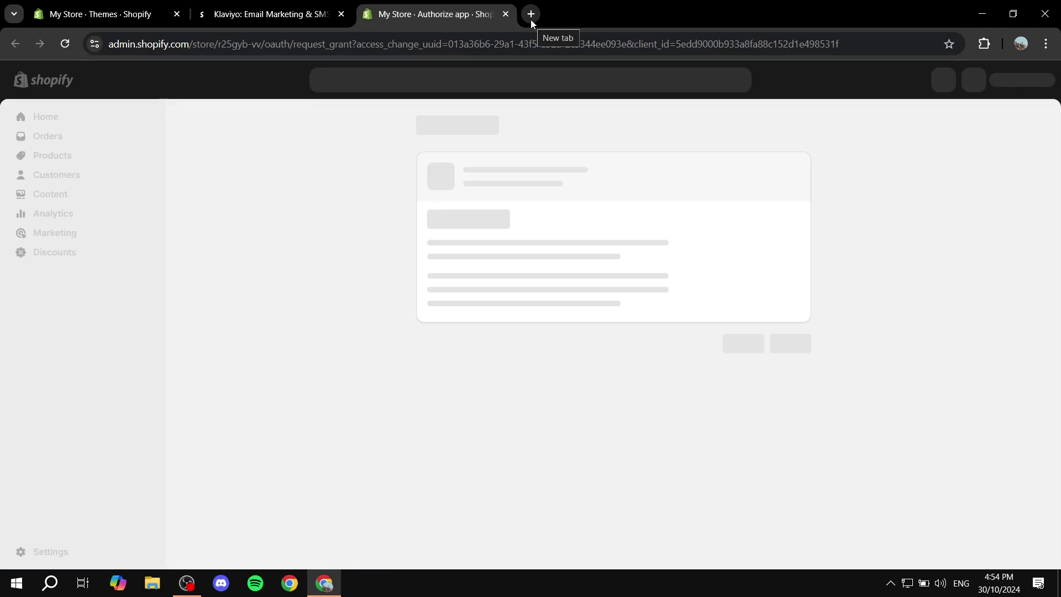
left_click(789, 397)
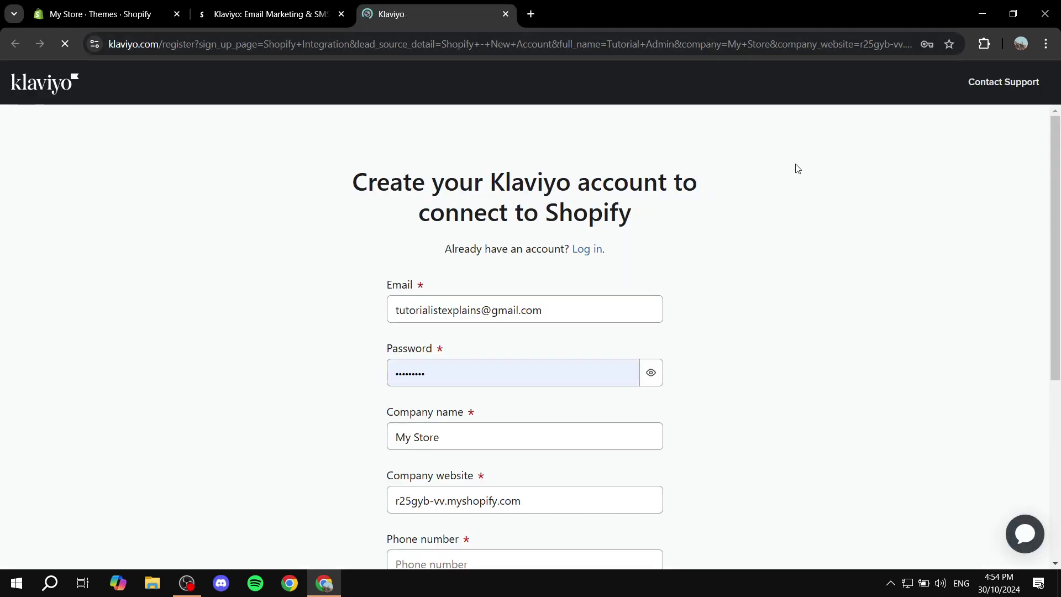
left_click(531, 14)
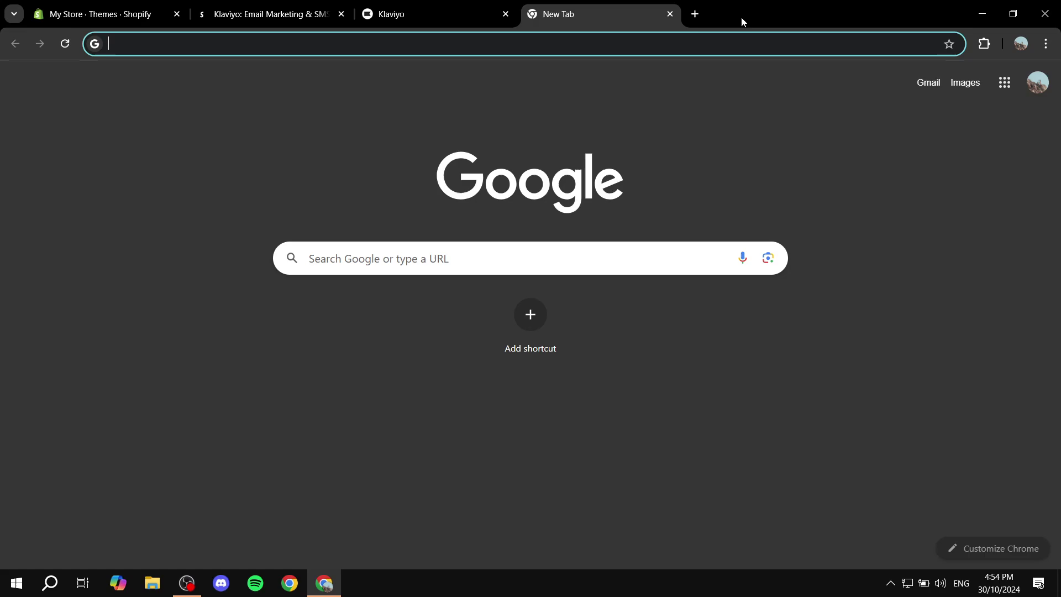
left_click(670, 14)
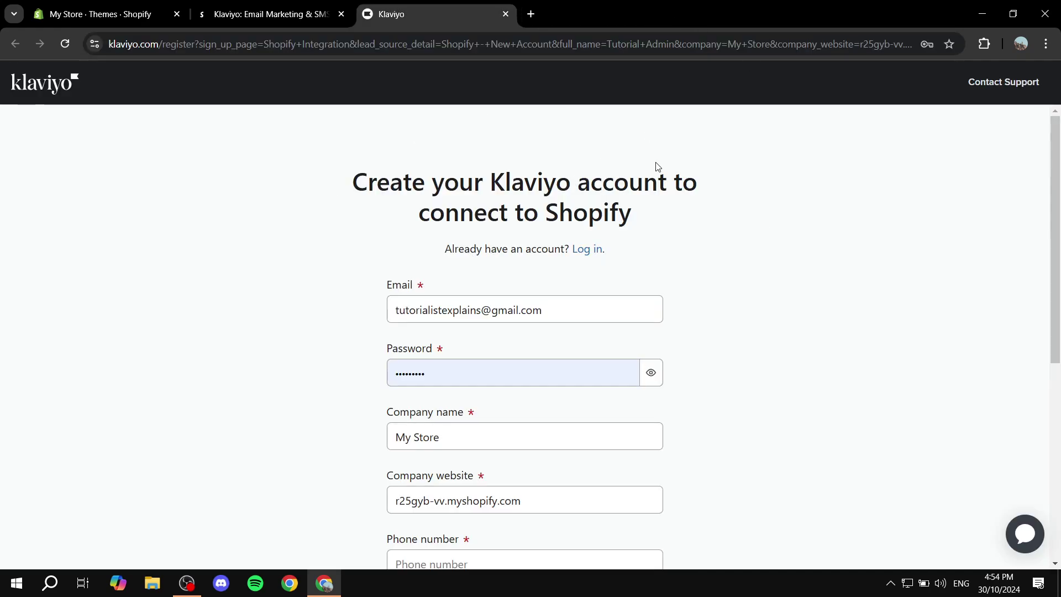
scroll(655, 166, "down", 1)
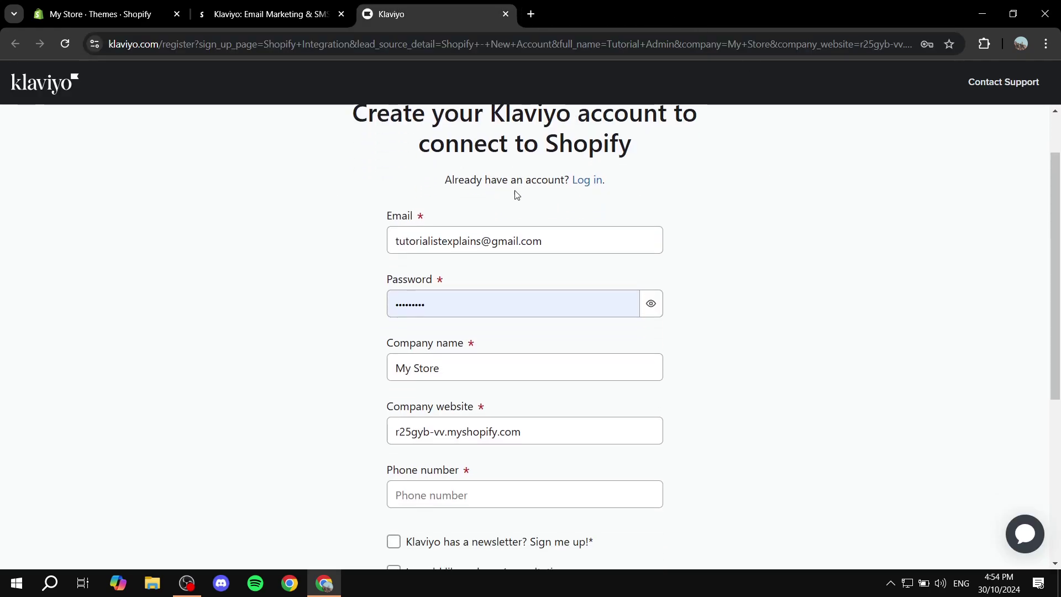
scroll(463, 143, "down", 2)
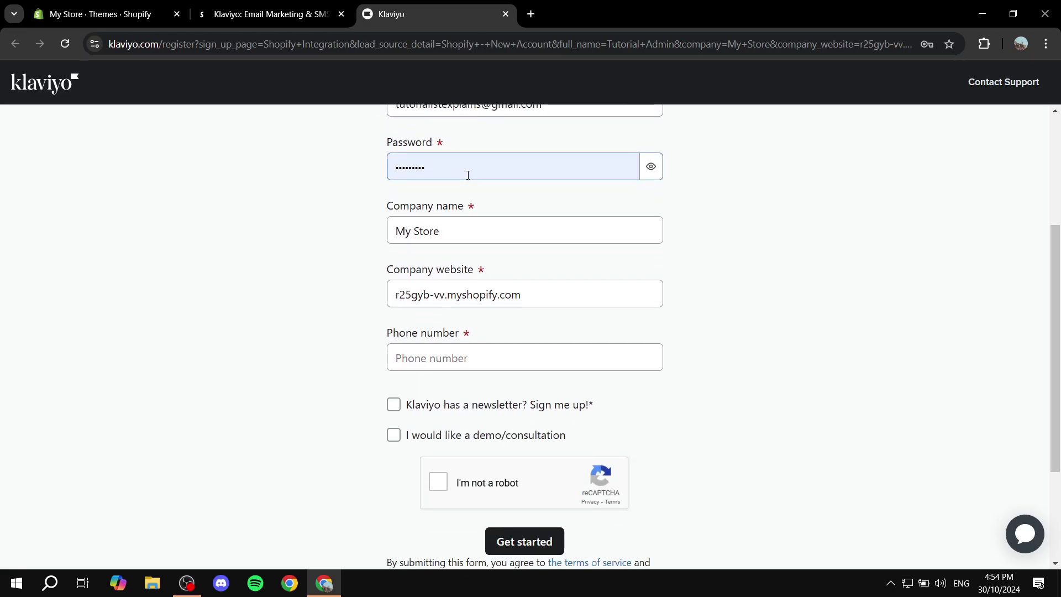
scroll(465, 171, "up", 4)
left_click(587, 248)
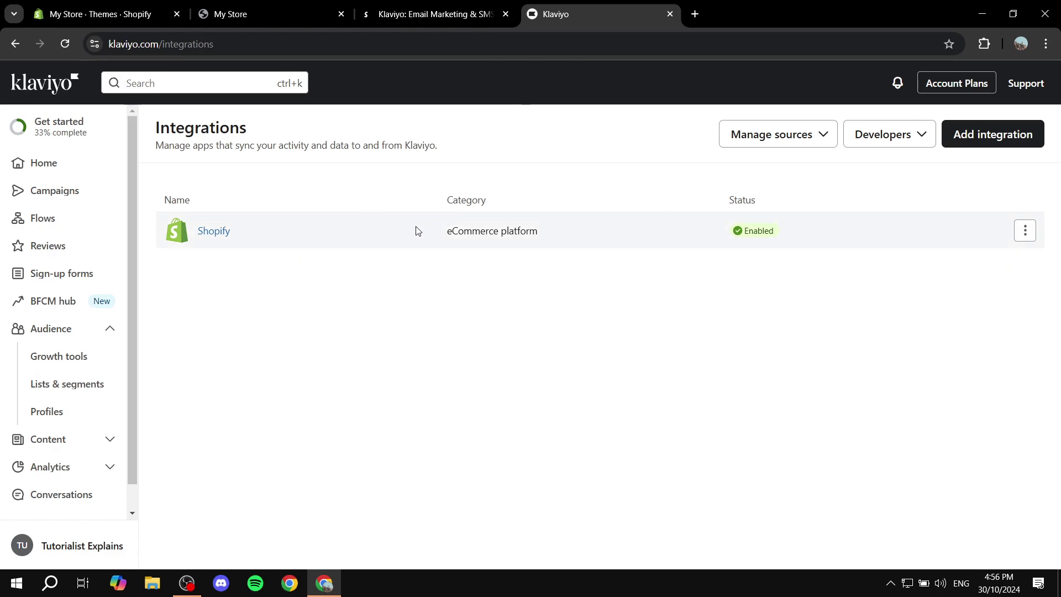
Step: Close the app listing and authorization tabs, leaving Shopify Themes and Klaviyo Integrations open
left_click(505, 14)
left_click(341, 14)
left_click(120, 11)
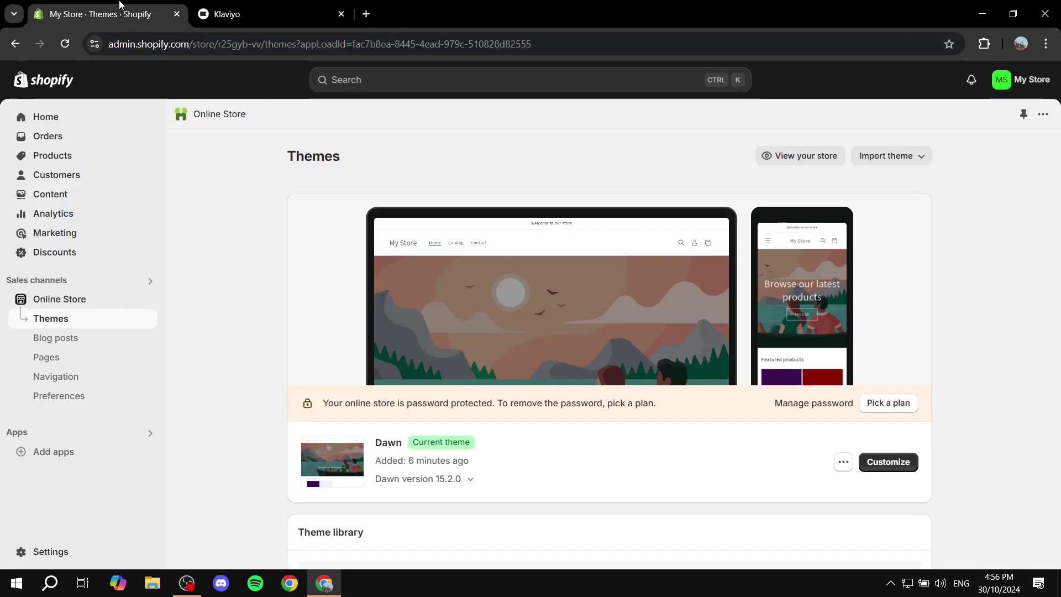
left_click(257, 14)
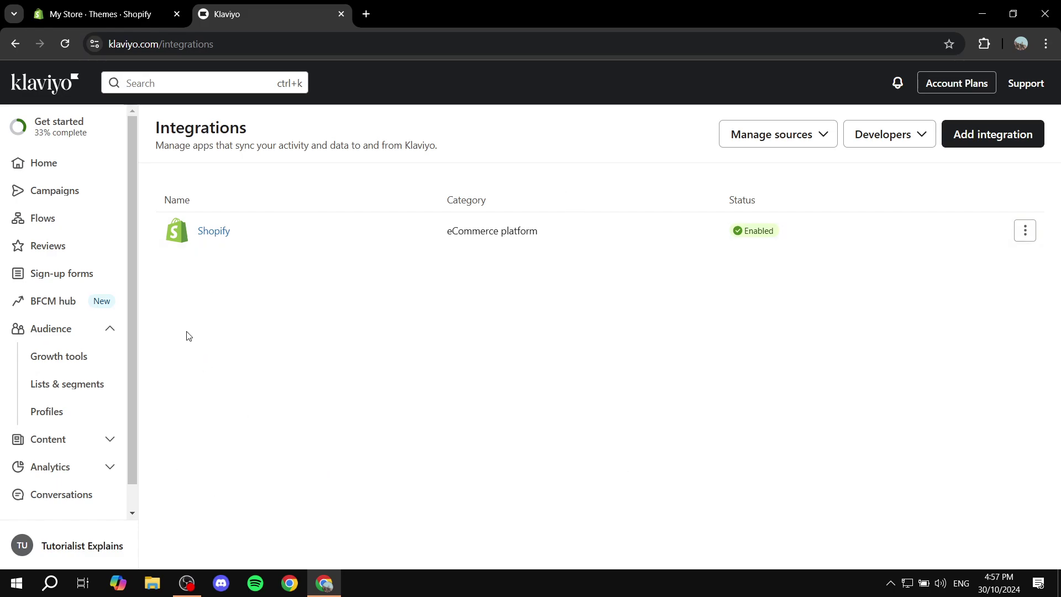
Step: Start a new sign-up form from Klaviyo's Sign-up forms list to reach the template gallery
left_click(61, 273)
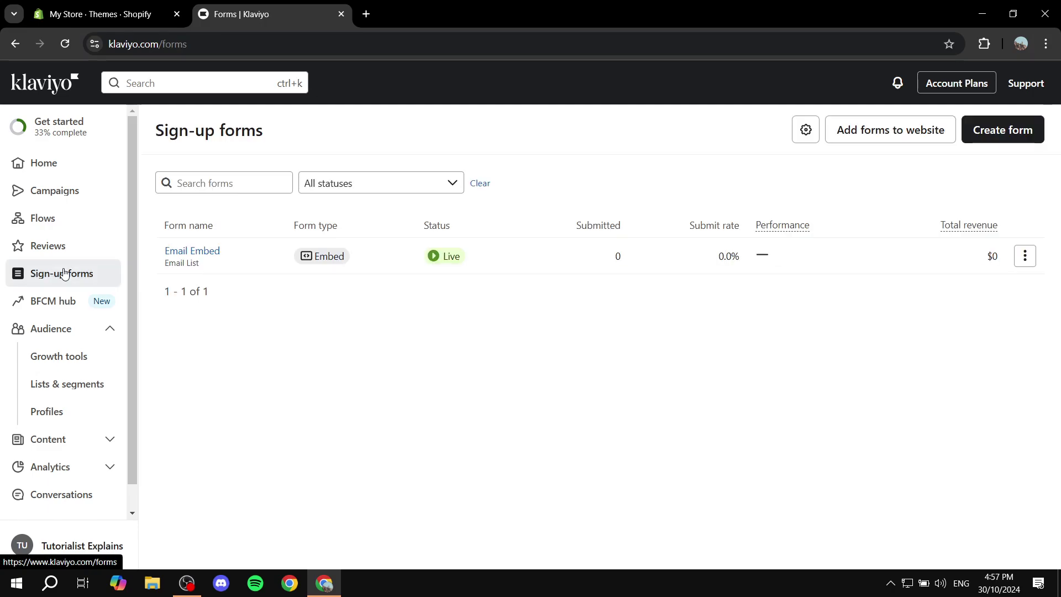
left_click(1022, 132)
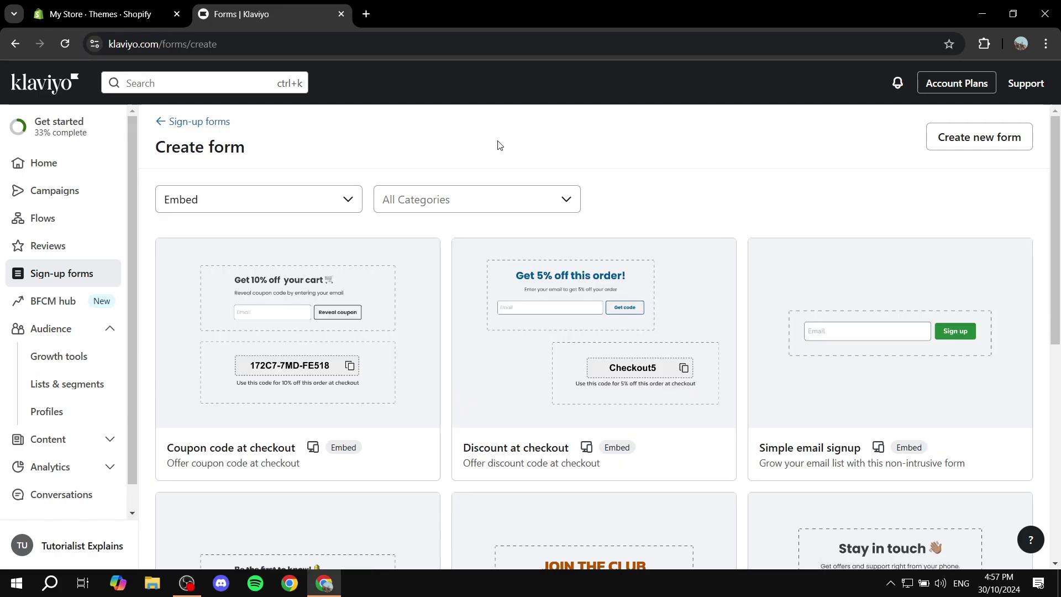
left_click(99, 14)
left_click(248, 15)
Step: Keep the template gallery filtered to Embed form types
left_click(231, 199)
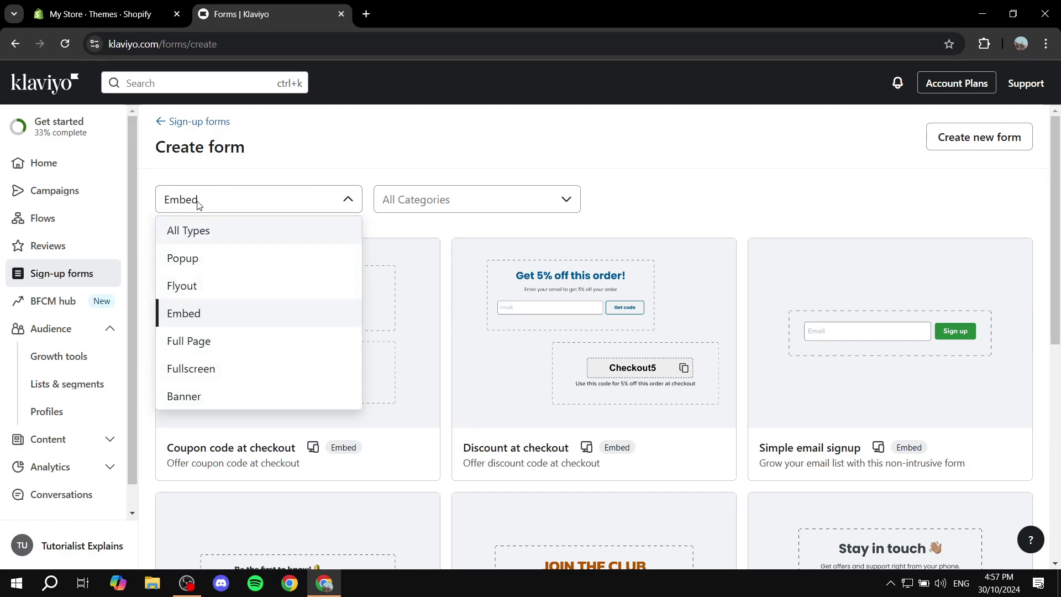
left_click_drag(152, 166, 282, 149)
left_click(278, 168)
left_click(265, 203)
left_click(192, 314)
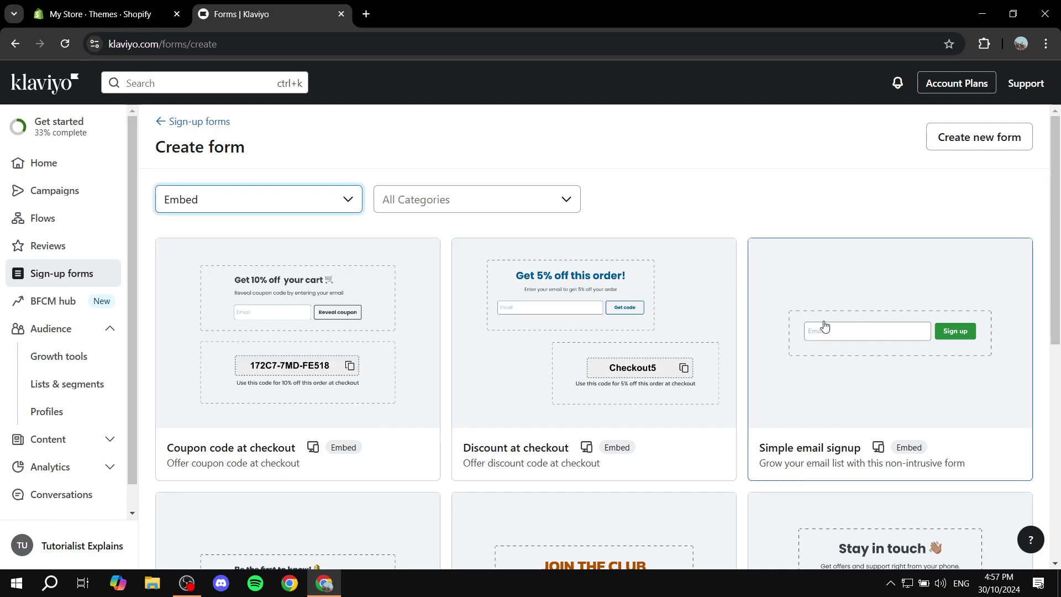
scroll(820, 327, "down", 2)
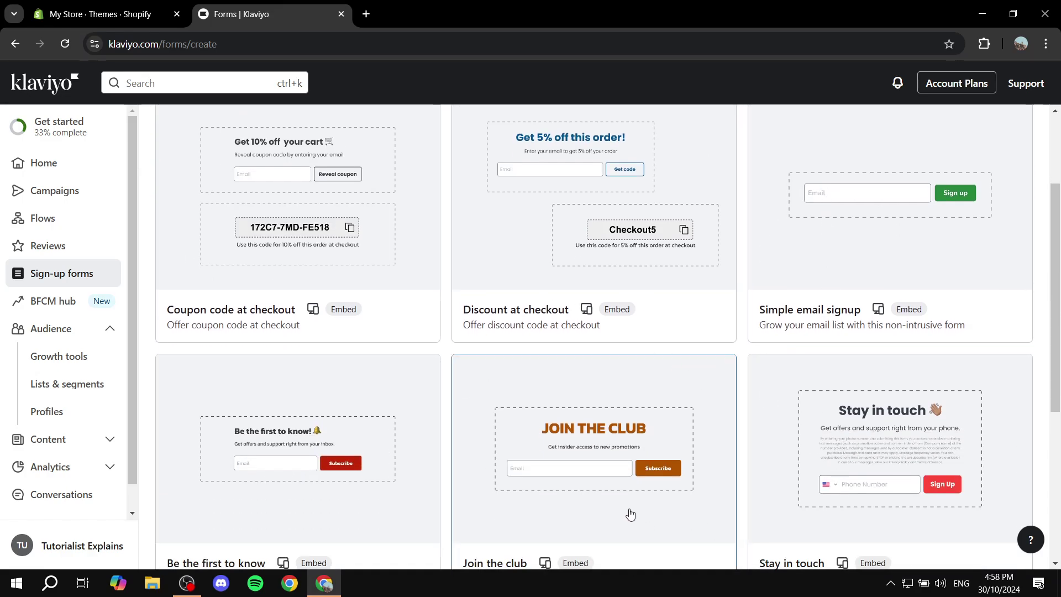
scroll(613, 486, "down", 1)
Step: Create the Join the club embedded form with signups going to the Email List
left_click(597, 360)
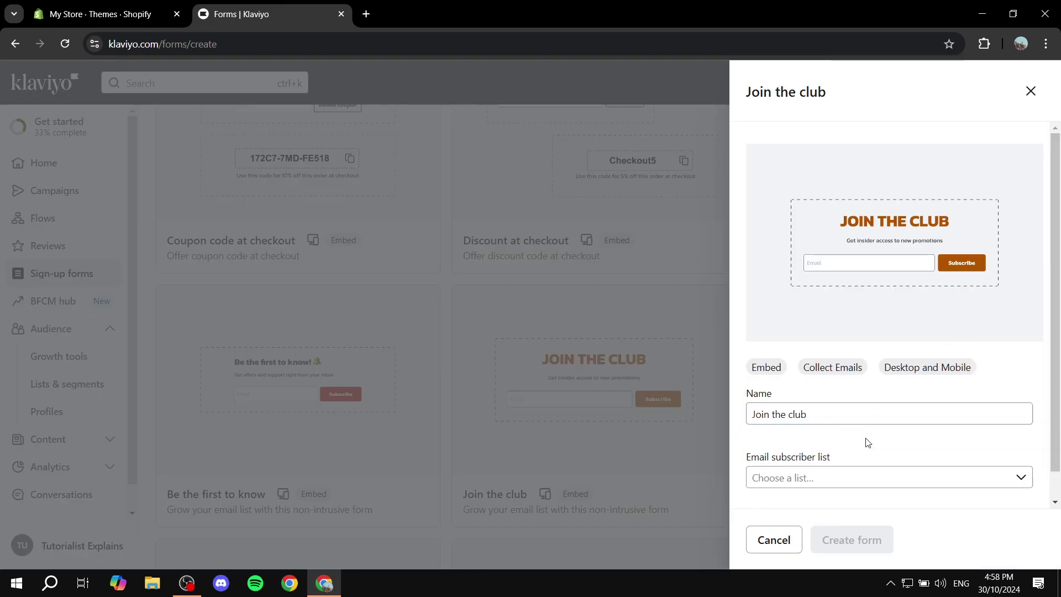
left_click(848, 480)
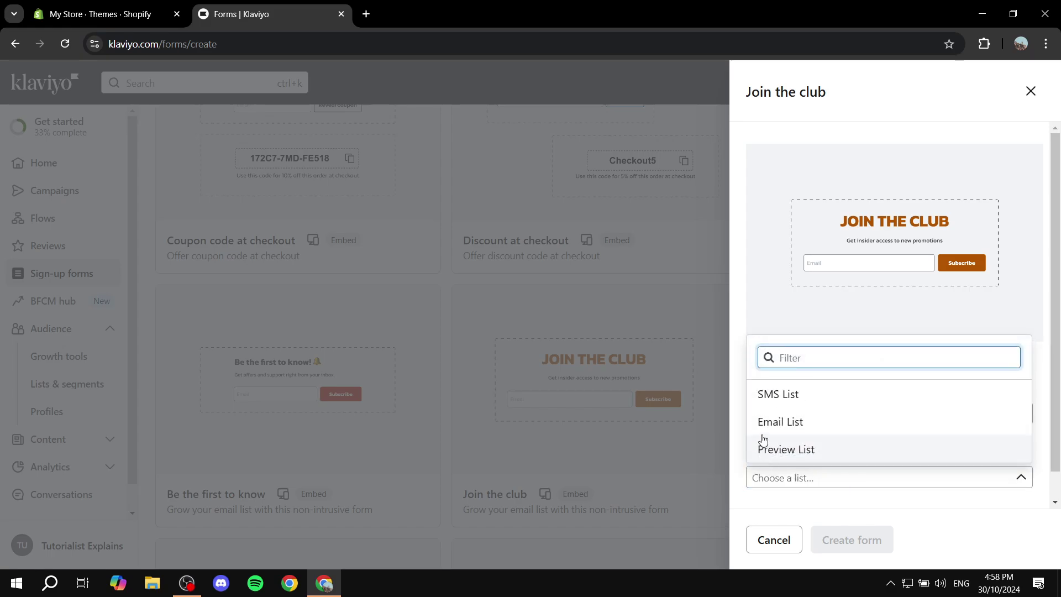
left_click(780, 422)
left_click(861, 540)
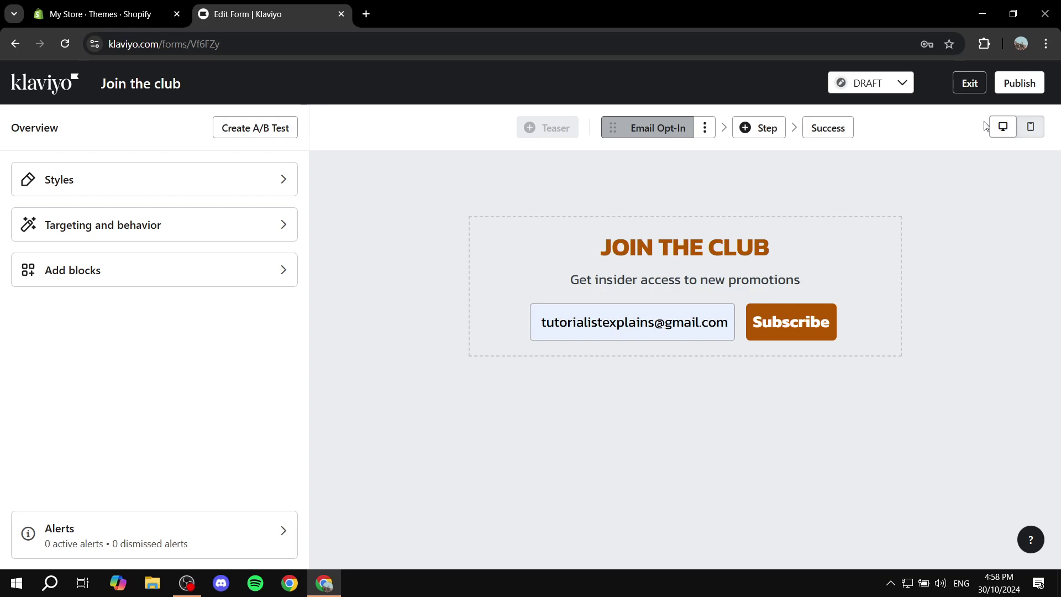
Step: Publish the form live and copy its embed code for the Shopify store
left_click(1020, 83)
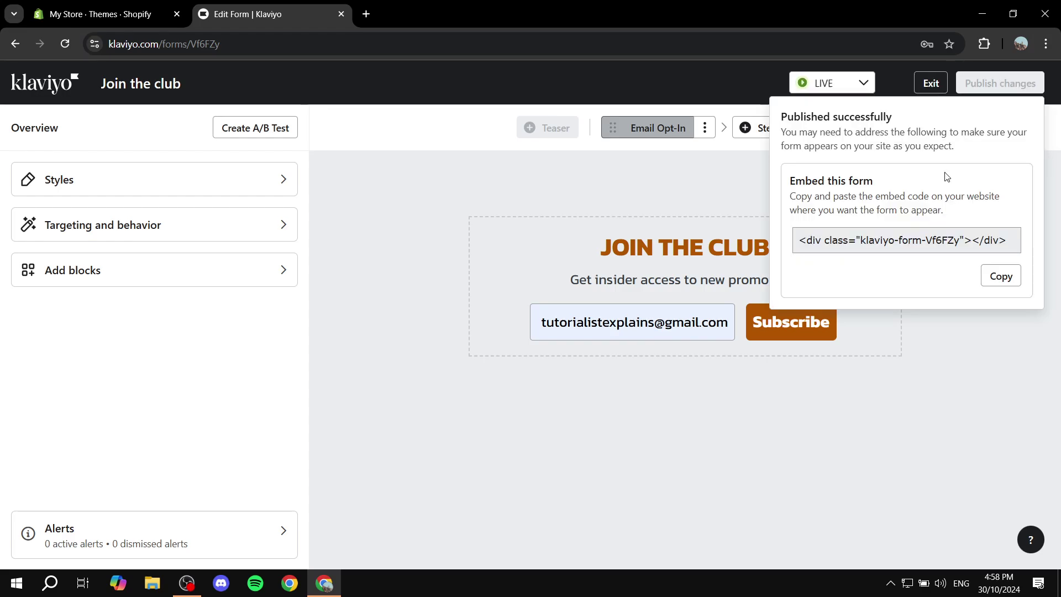
left_click_drag(789, 181, 886, 184)
left_click(889, 184)
left_click(1001, 276)
left_click(100, 14)
Step: Add a new store page under Online Store > Pages titled Embed
left_click(46, 356)
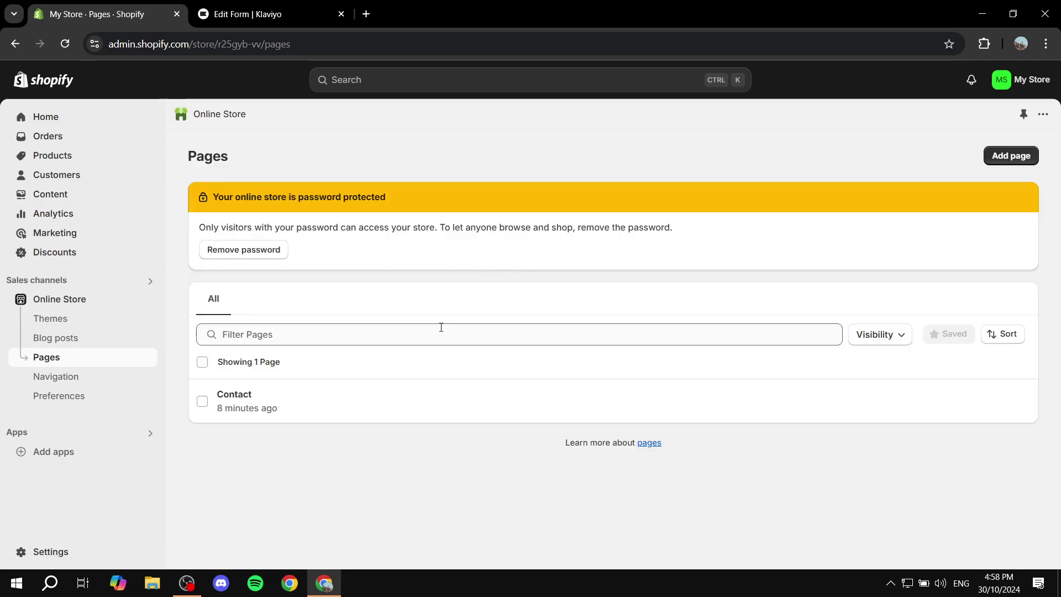
left_click(1011, 155)
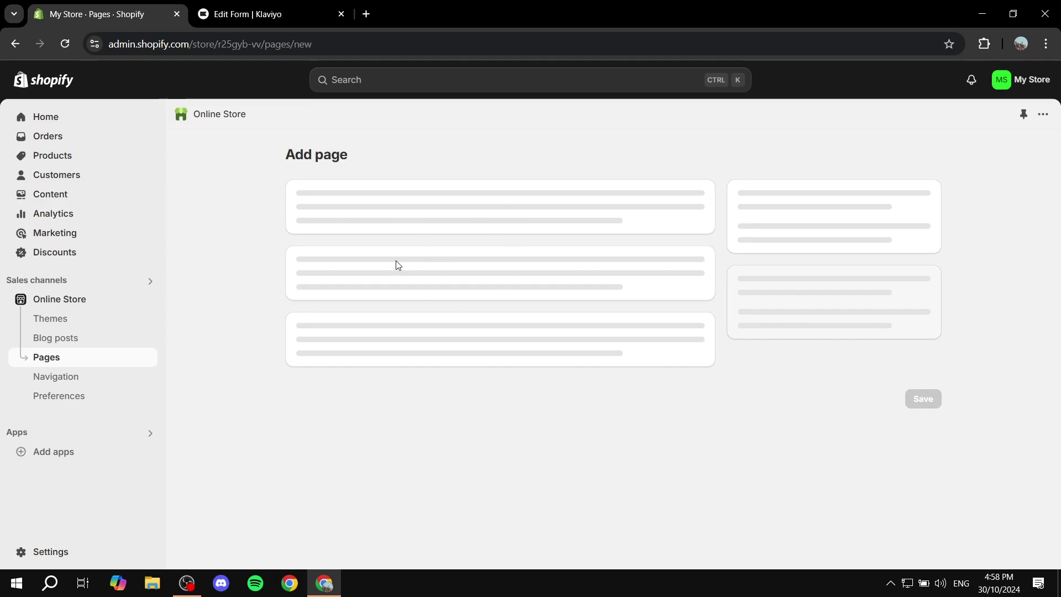
left_click(471, 220)
type("Embed")
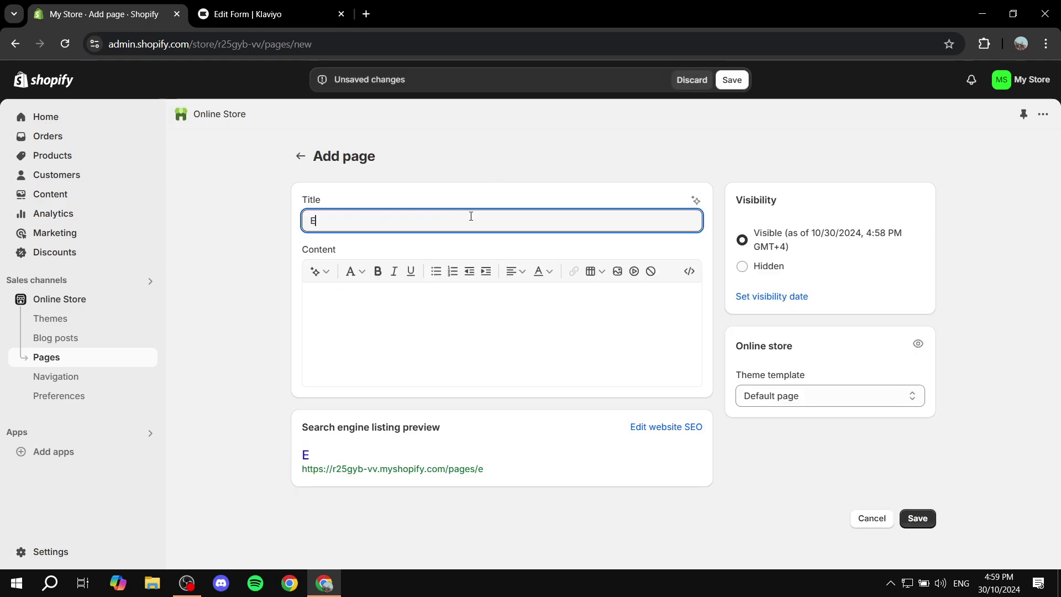
left_click(522, 309)
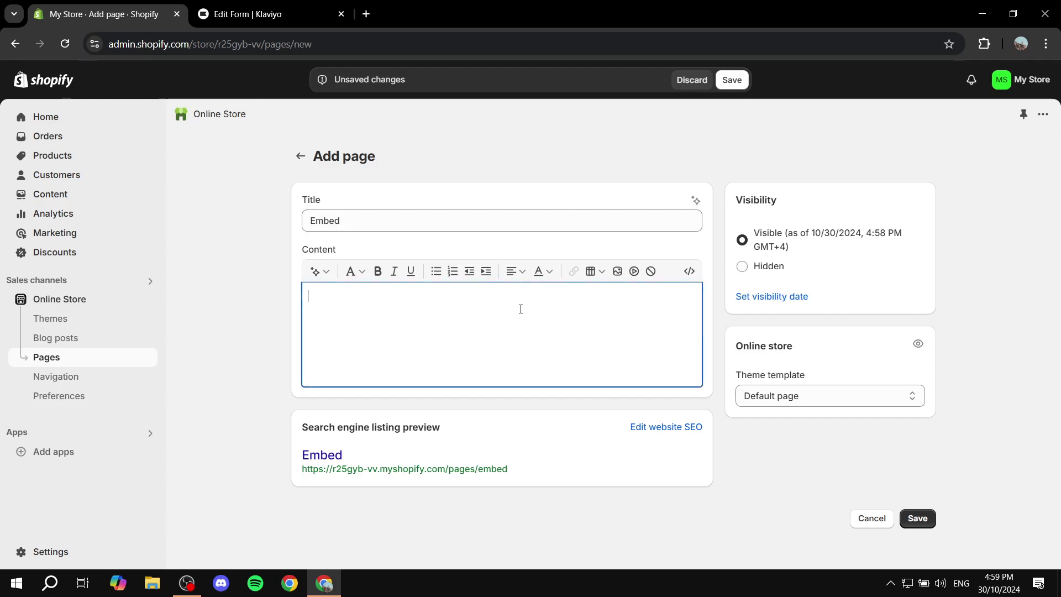
double_click(318, 249)
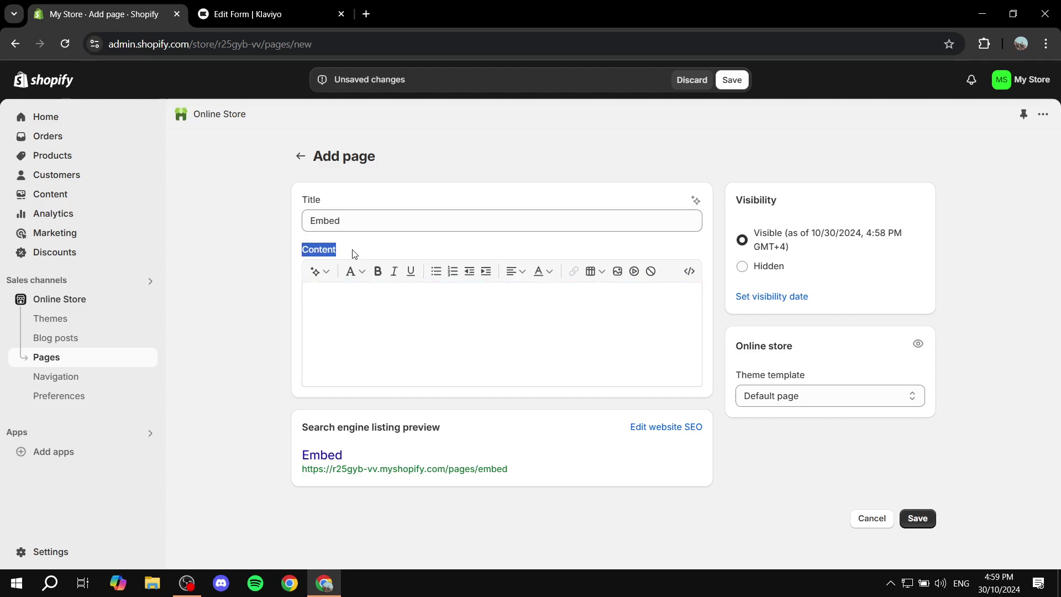
left_click(380, 251)
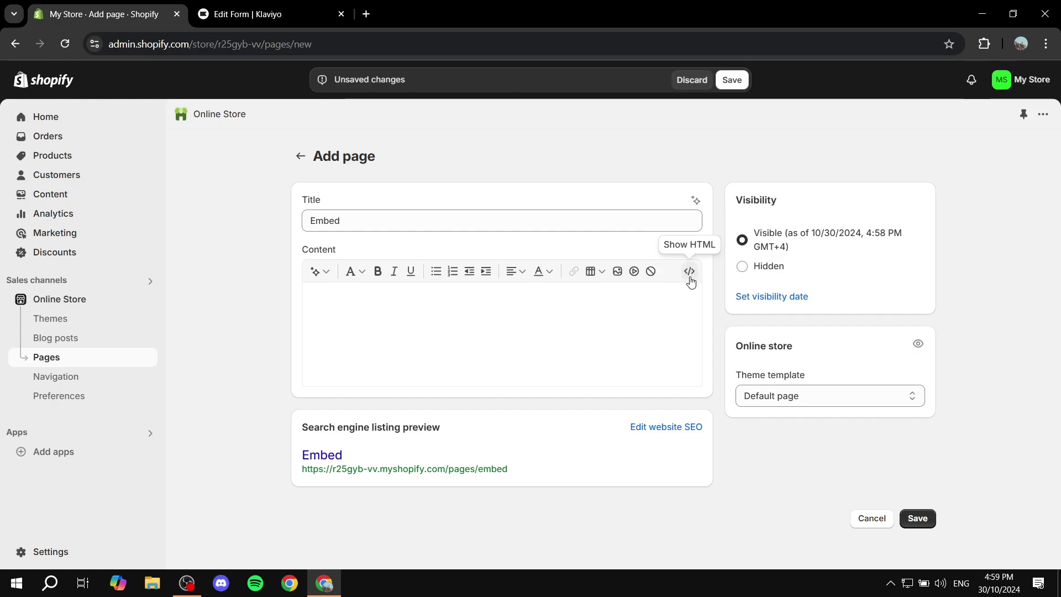
Step: Paste the Klaviyo embed code as the page's HTML content and save the Embed page
left_click(690, 273)
left_click(625, 314)
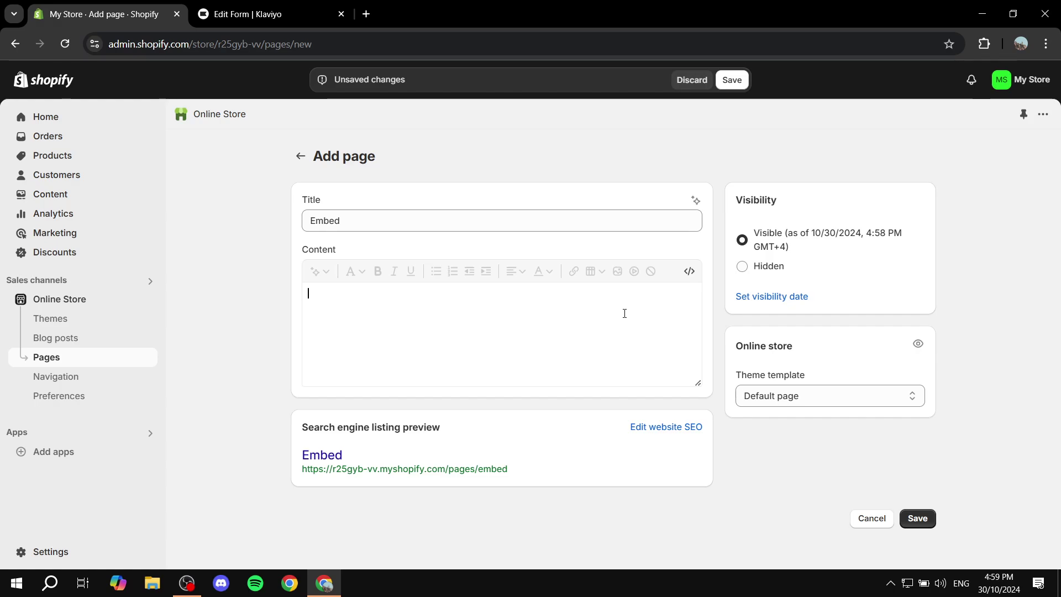
key("ctrl+v")
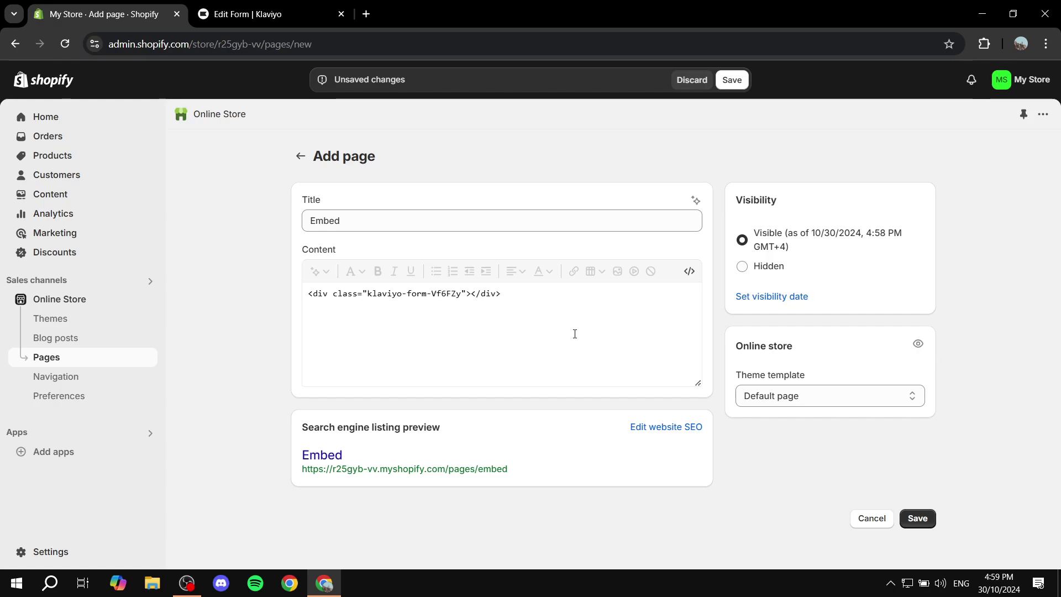
left_click(732, 80)
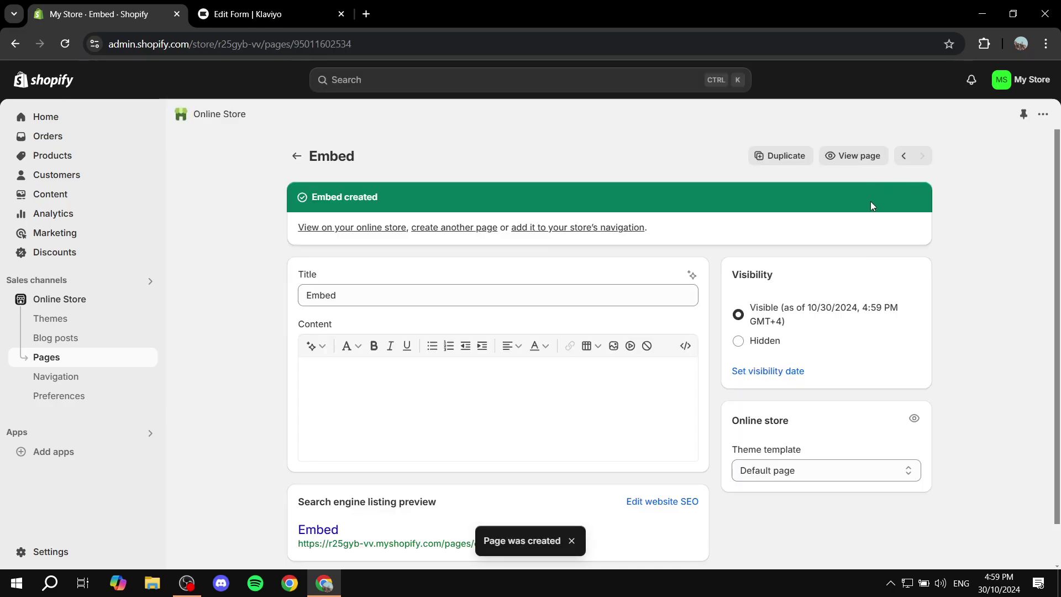
Step: View the live Embed page, try the JOIN THE CLUB form's Email field, then close the storefront
left_click(859, 157)
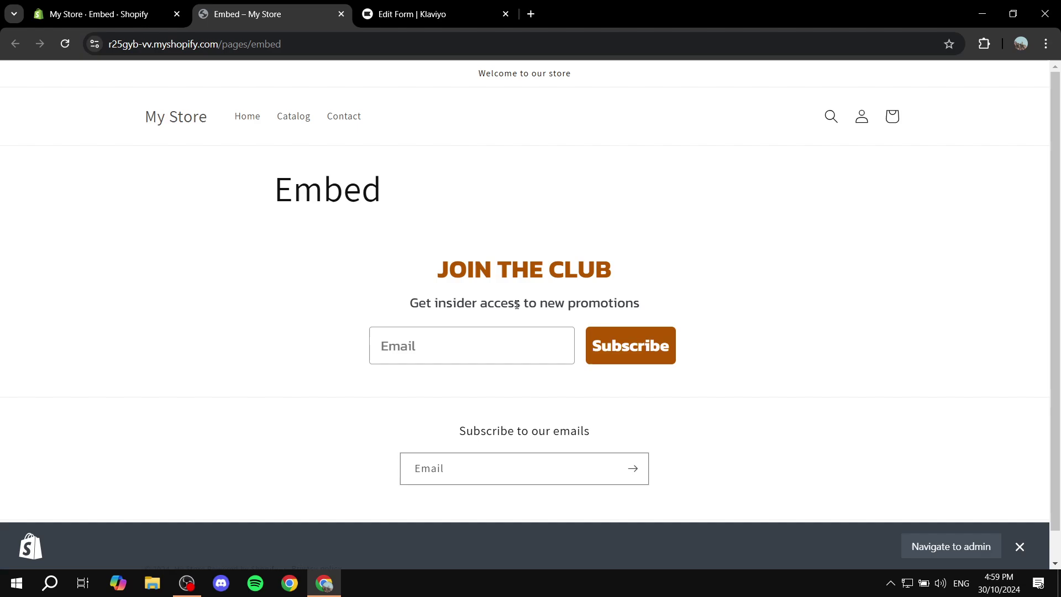
left_click(471, 346)
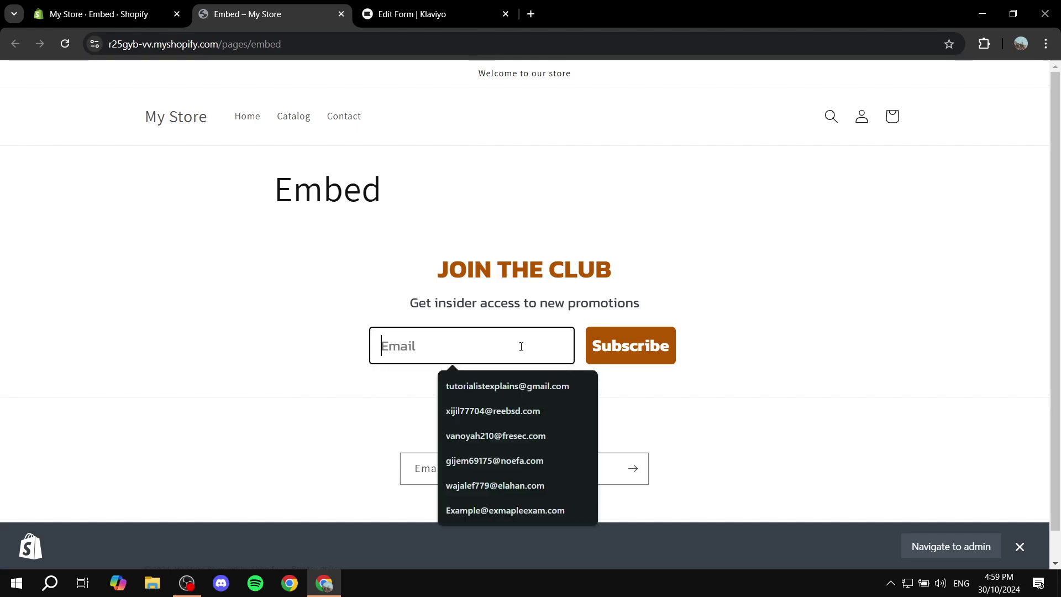
left_click(713, 406)
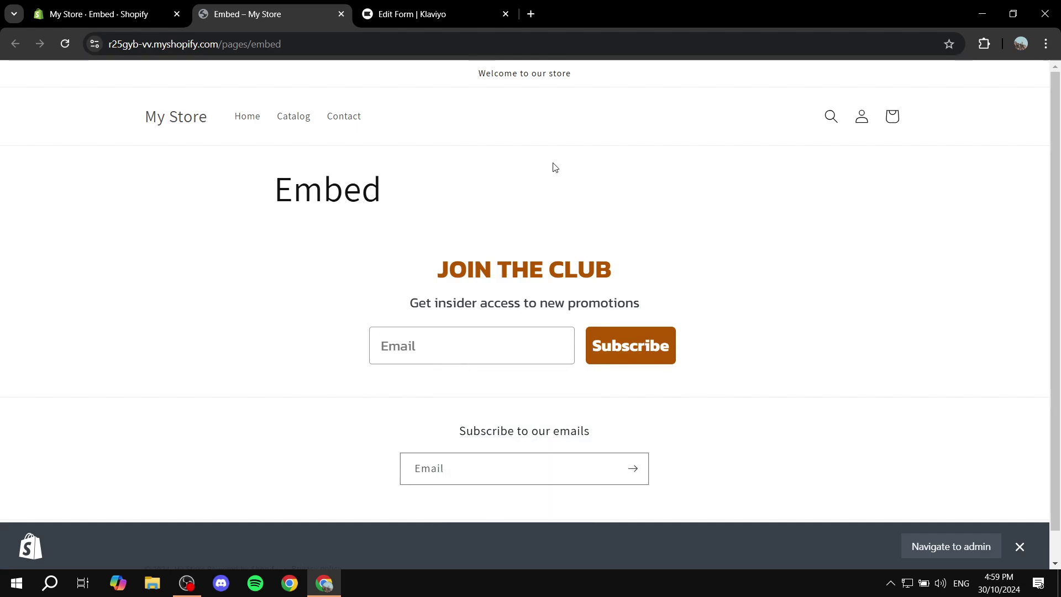
left_click(341, 14)
left_click(308, 10)
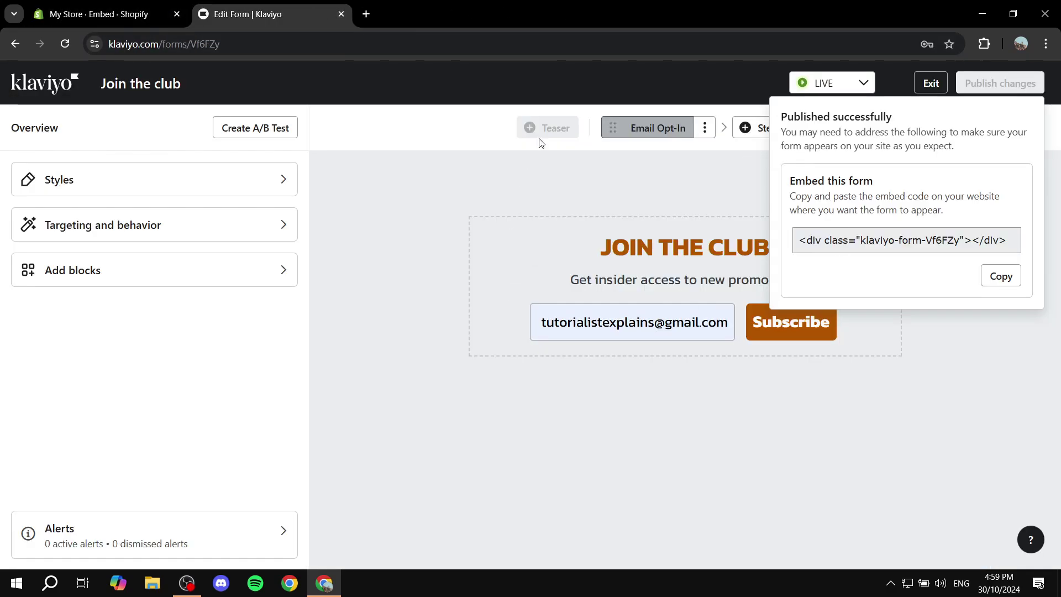
Step: Exit the form editor to the forms list and return Shopify to its Pages list
left_click(931, 83)
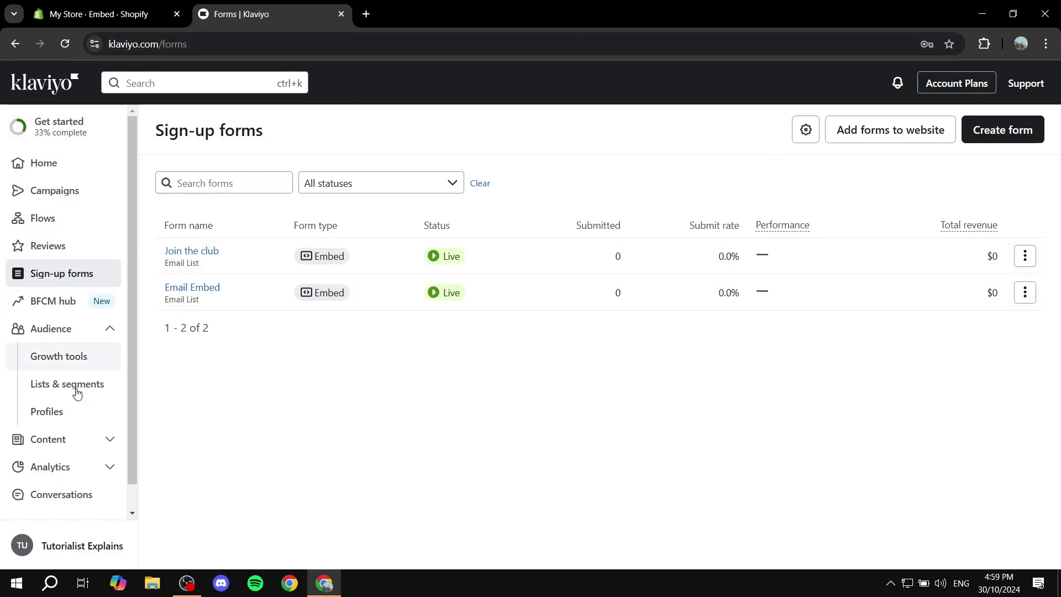
left_click(98, 14)
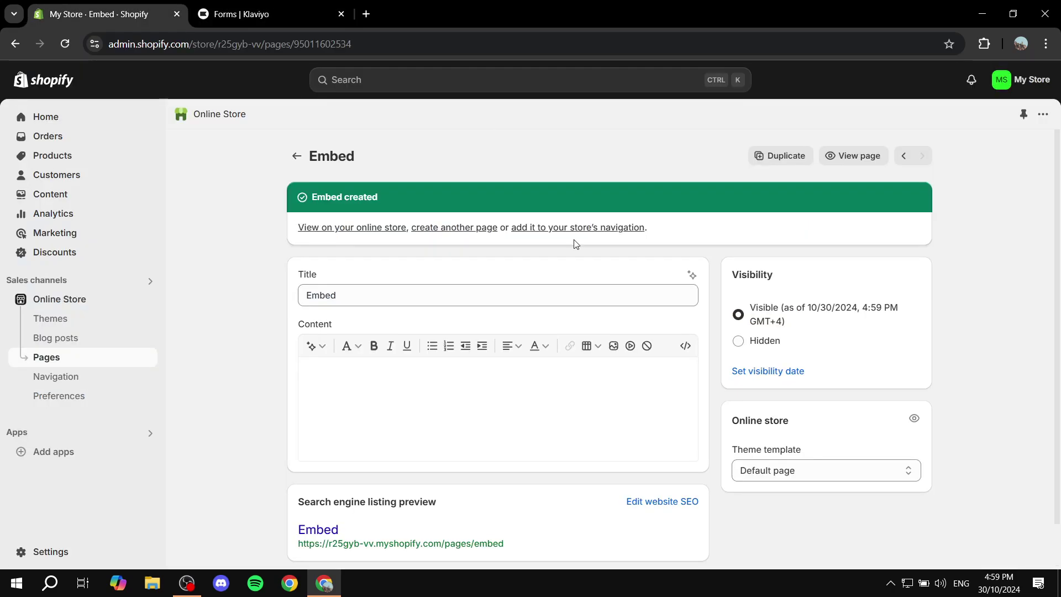
left_click(298, 157)
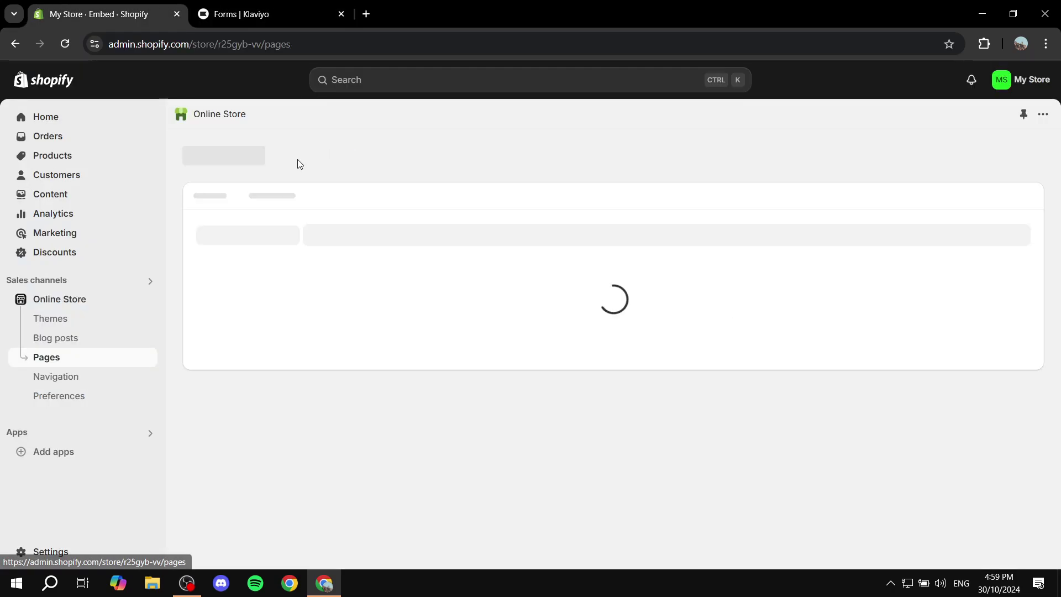
left_click(240, 15)
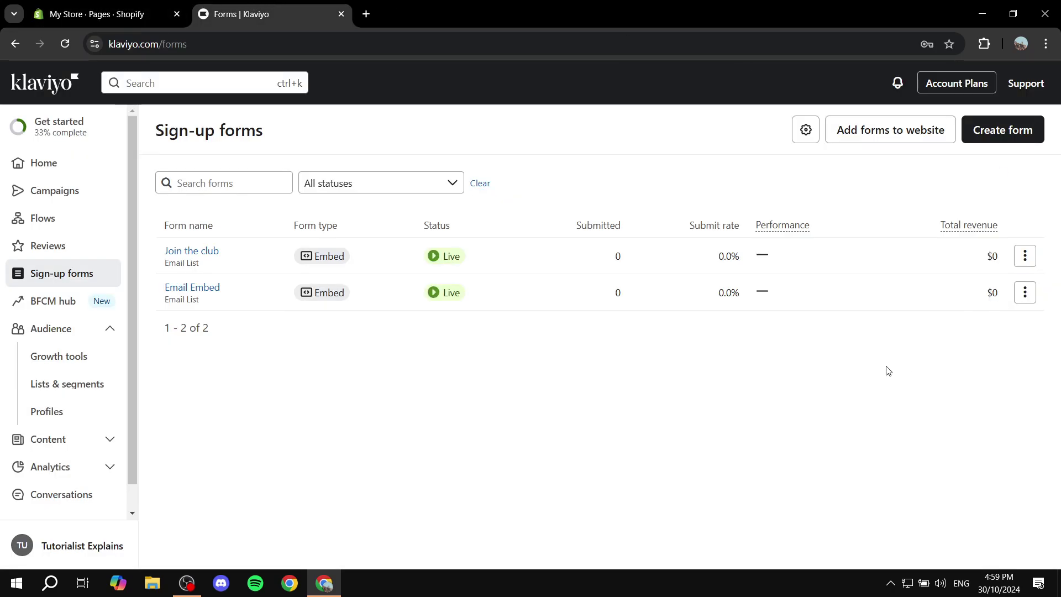